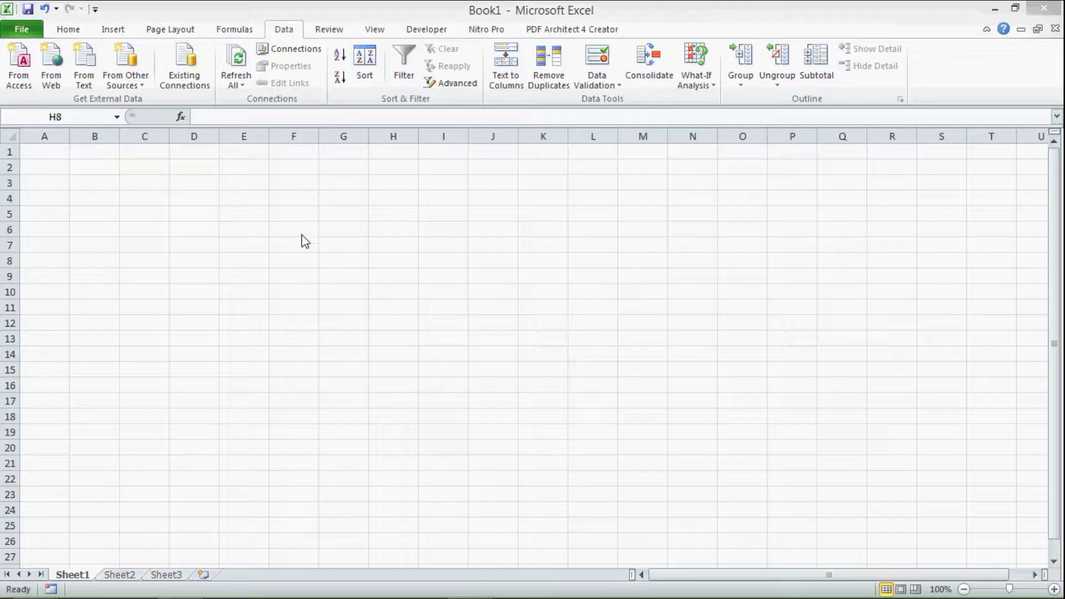
# - Enter 'Hello friends how are you?' in F5 and widen column F to fit it
pyautogui.click(304, 213)
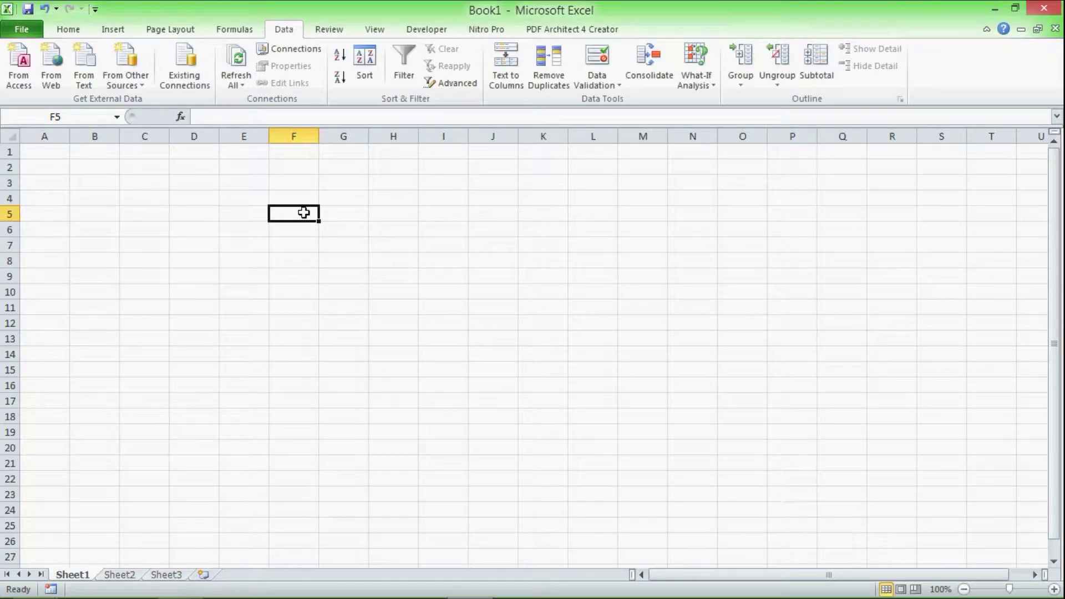
pyautogui.write('Hello friends how are you?')
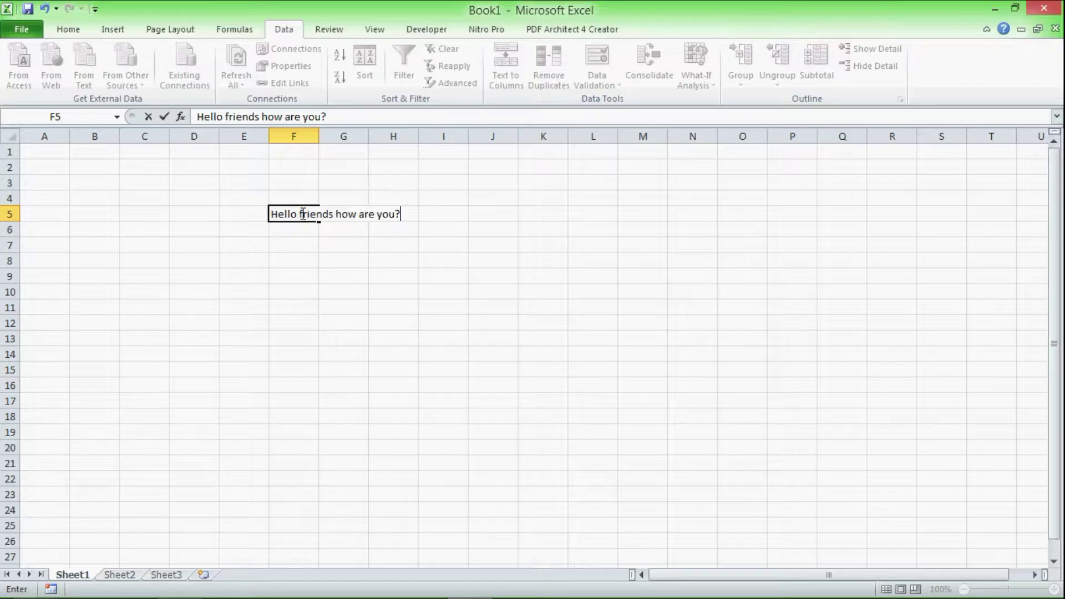
pyautogui.click(318, 137)
pyautogui.moveTo(320, 137); pyautogui.dragTo(417, 136)
pyautogui.click(357, 214)
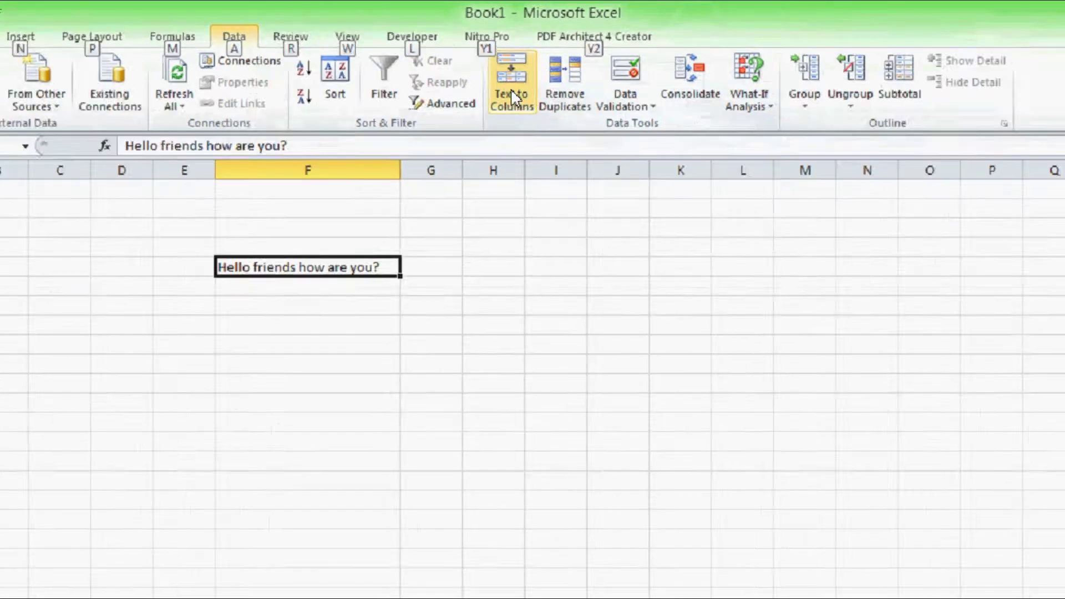
# - Start Text to Columns on F5 with the Delimited file type and advance to step 2
pyautogui.press('alt')
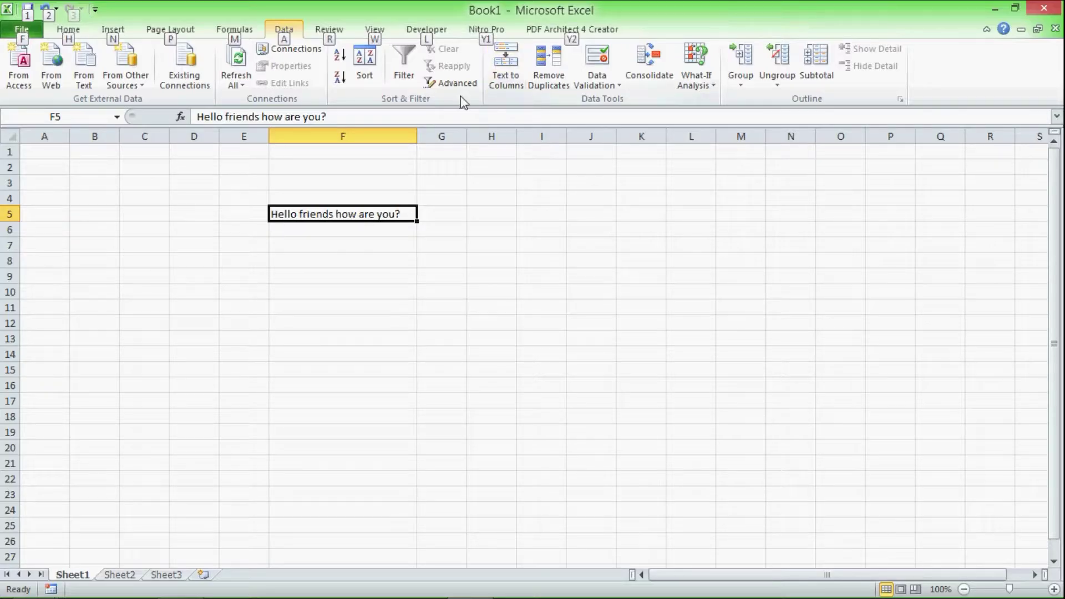
pyautogui.press('alt')
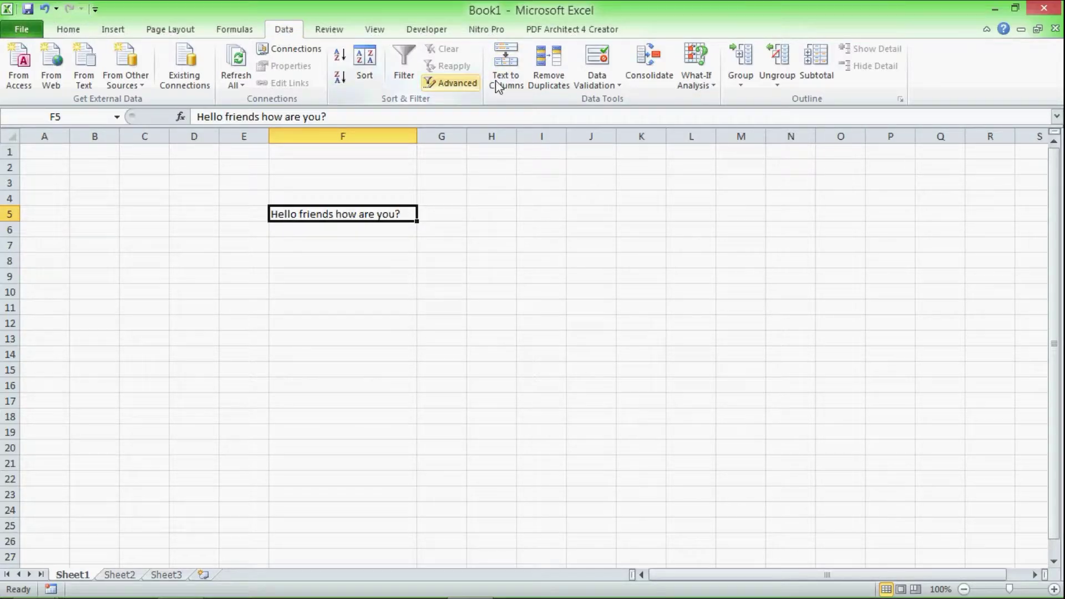
pyautogui.click(515, 58)
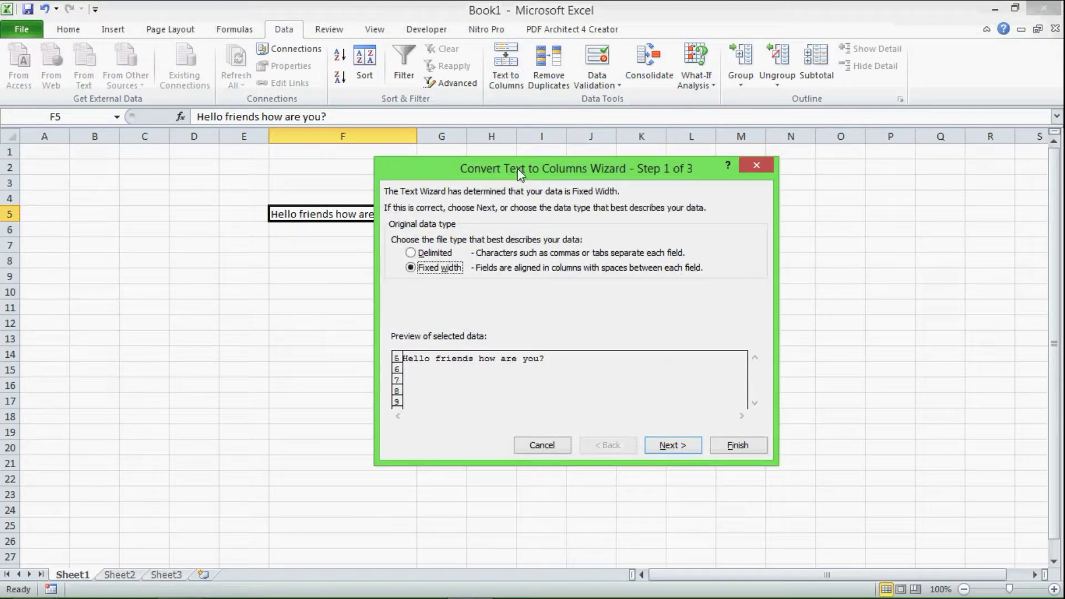
pyautogui.moveTo(519, 169); pyautogui.dragTo(559, 116)
pyautogui.click(451, 201)
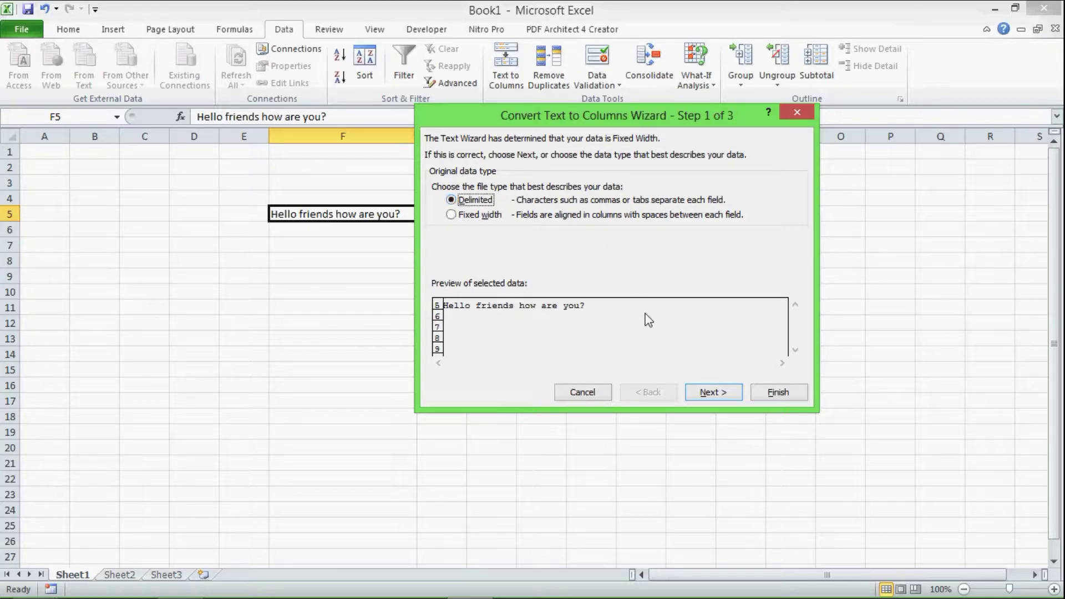
pyautogui.click(716, 392)
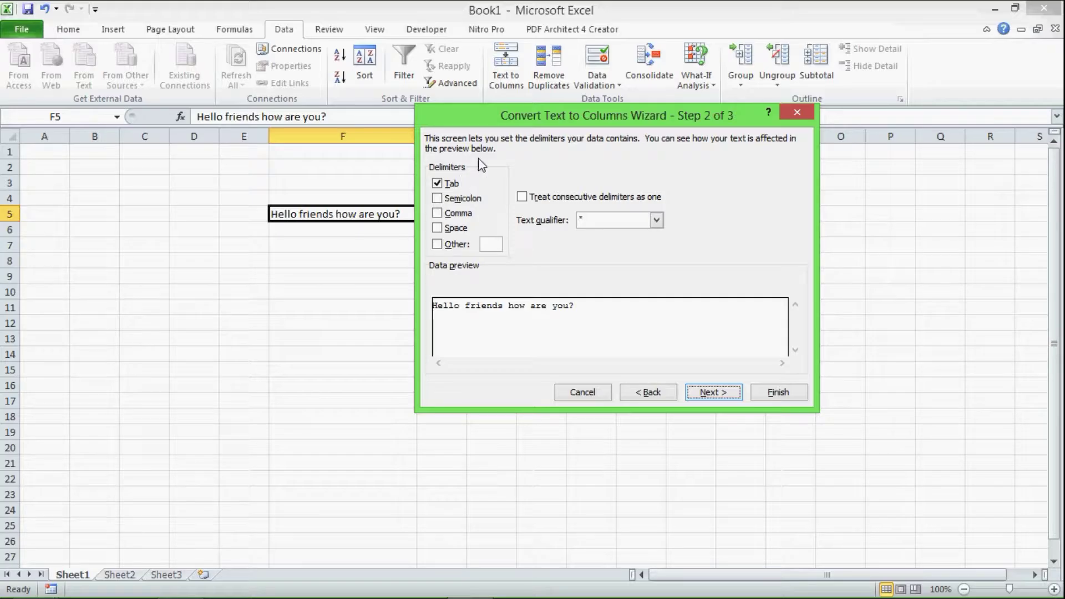
# - Split the sentence at spaces so Hello, friends, how, are, you? fill F5 through J5
pyautogui.moveTo(481, 115); pyautogui.dragTo(580, 117)
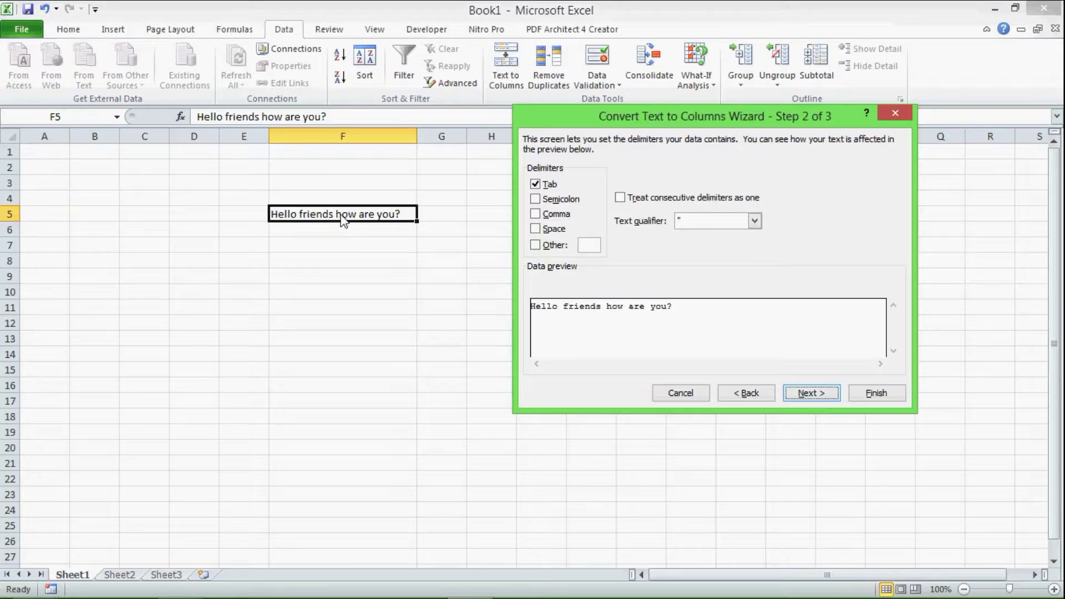
pyautogui.click(538, 229)
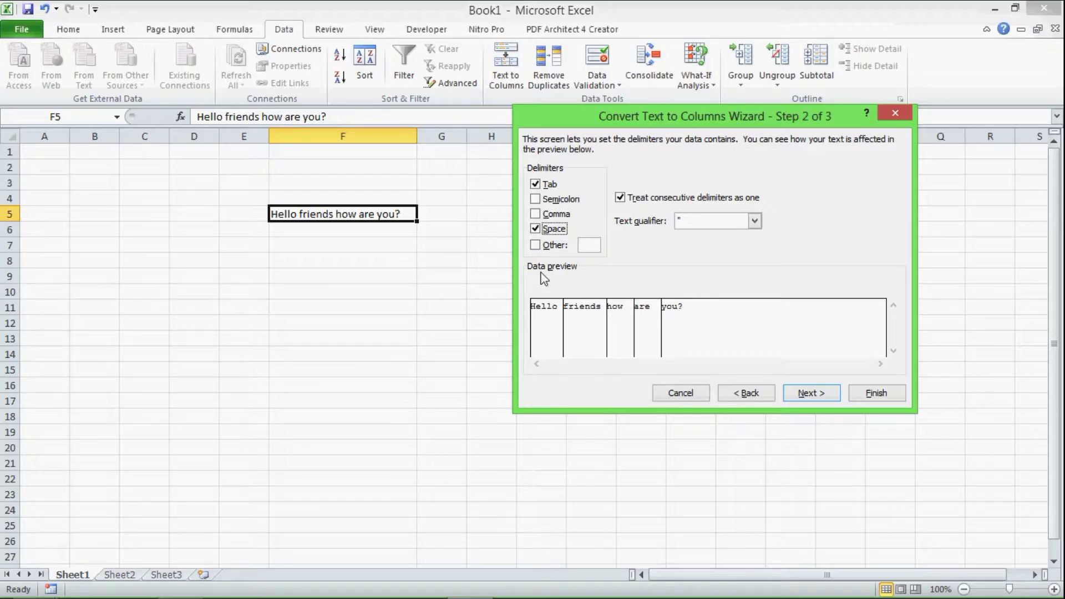
pyautogui.click(535, 245)
pyautogui.click(534, 244)
pyautogui.click(832, 399)
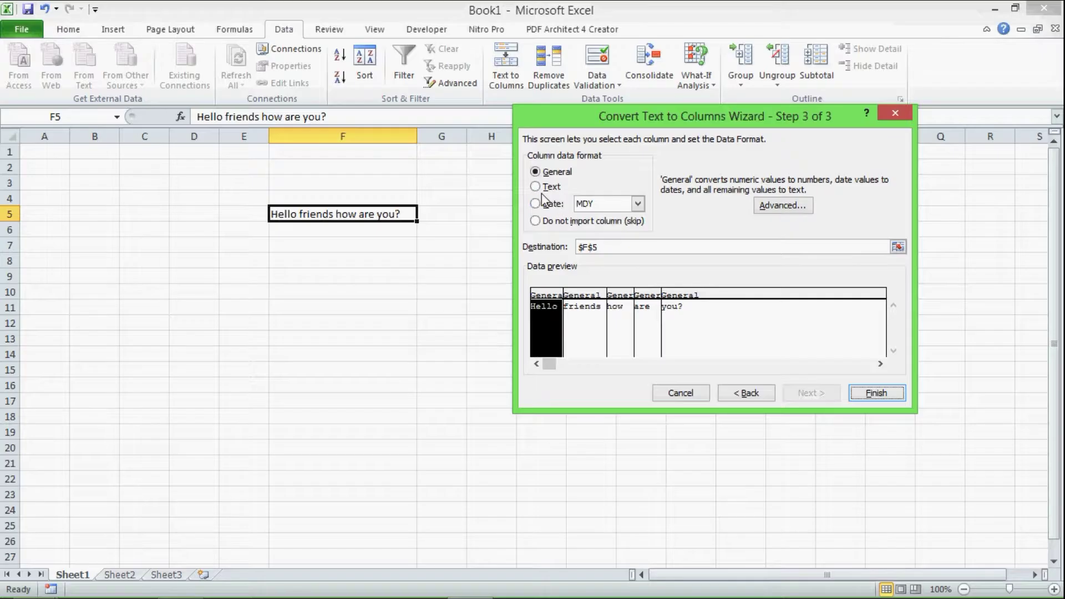
pyautogui.click(874, 393)
pyautogui.click(589, 339)
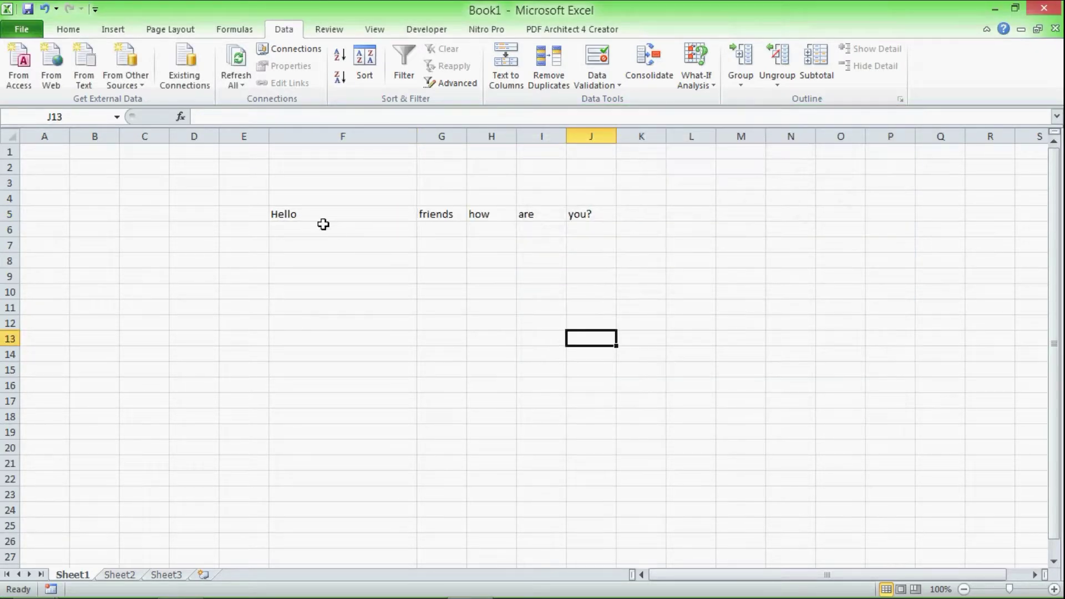
# - Check the split words Hello, friends, how, are and you? in F5 through J5
pyautogui.click(293, 214)
pyautogui.click(437, 211)
pyautogui.click(479, 211)
pyautogui.click(544, 211)
pyautogui.click(588, 217)
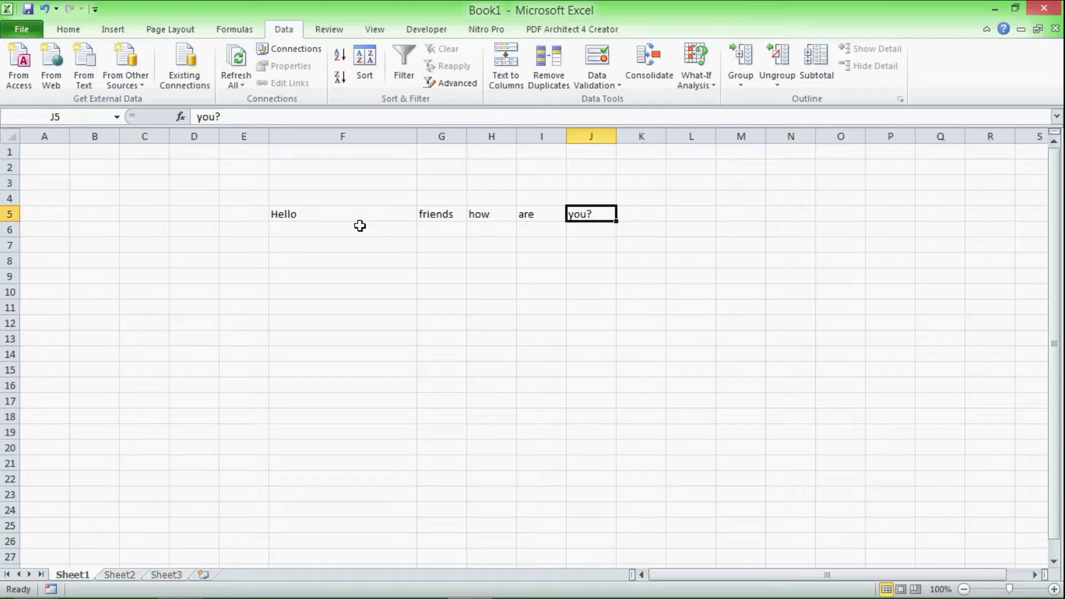
# - Close the reopened wizard unchanged and undo the split to restore F5's full sentence
pyautogui.click(505, 78)
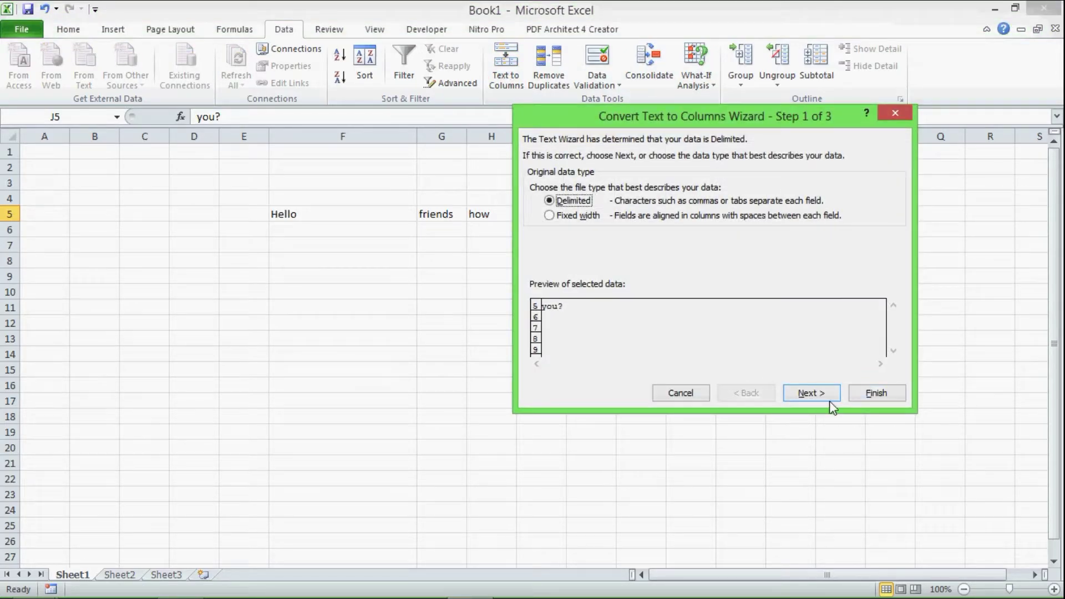
pyautogui.click(893, 114)
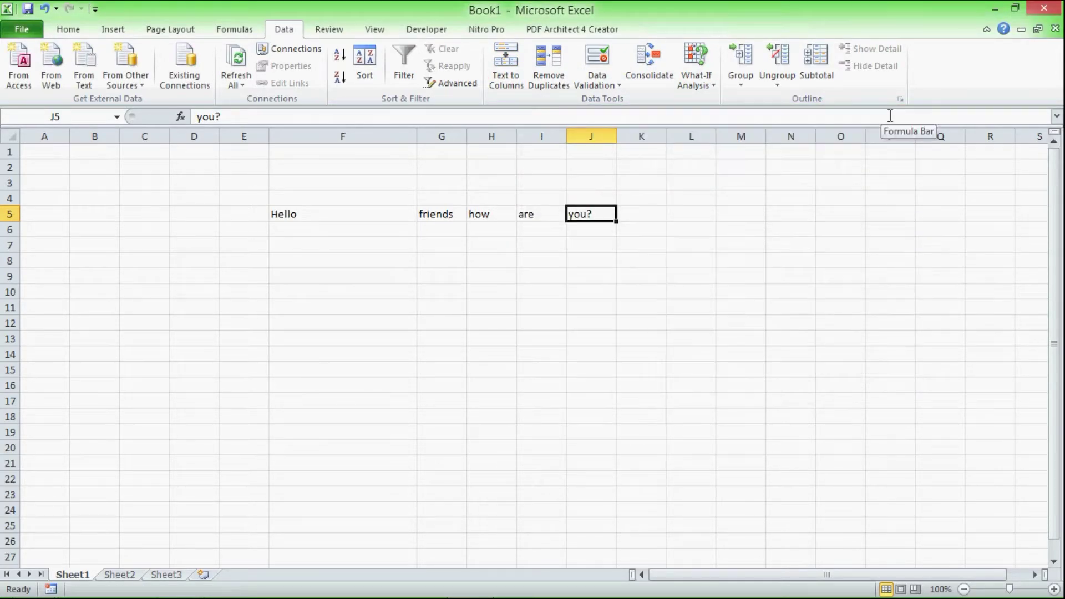
pyautogui.hotkey('ctrl', 'z')
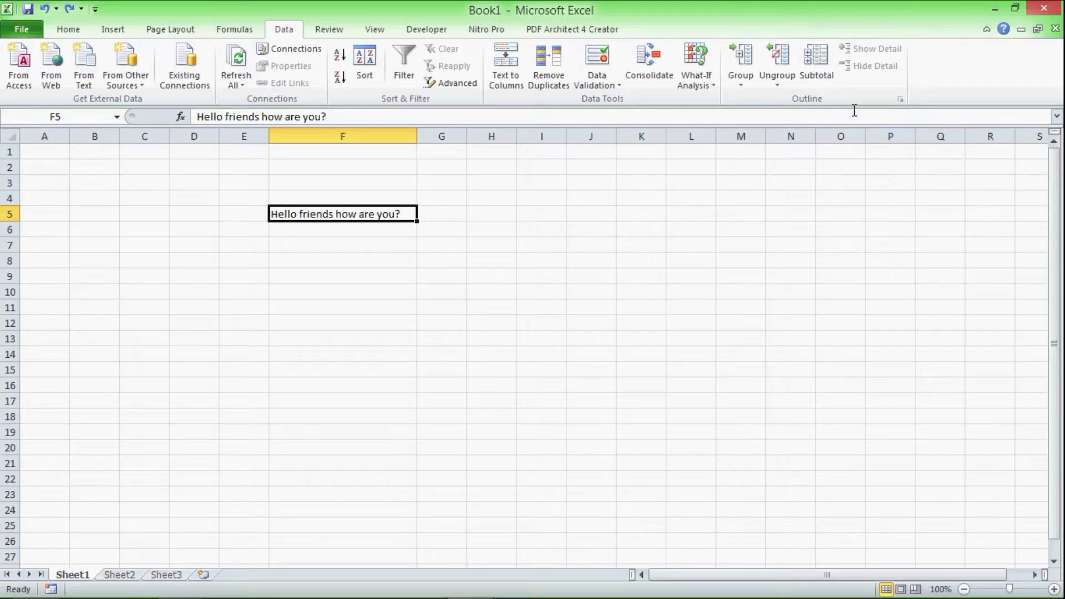
# - Re-split the sentence with Fixed width breaks, adjusting the break near 'friends', into F5:J5
pyautogui.click(506, 70)
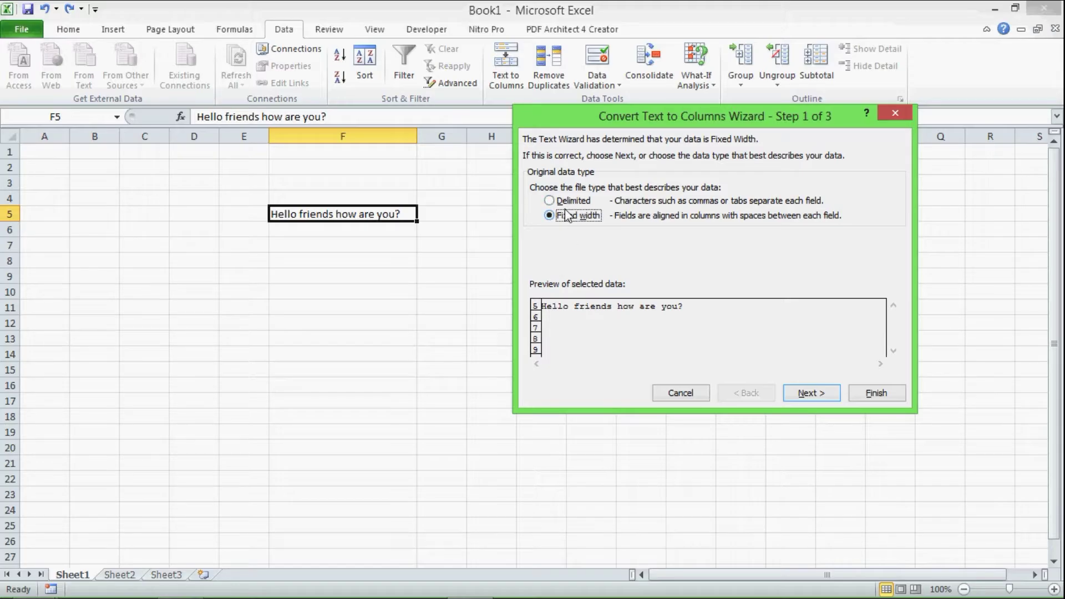
pyautogui.click(808, 394)
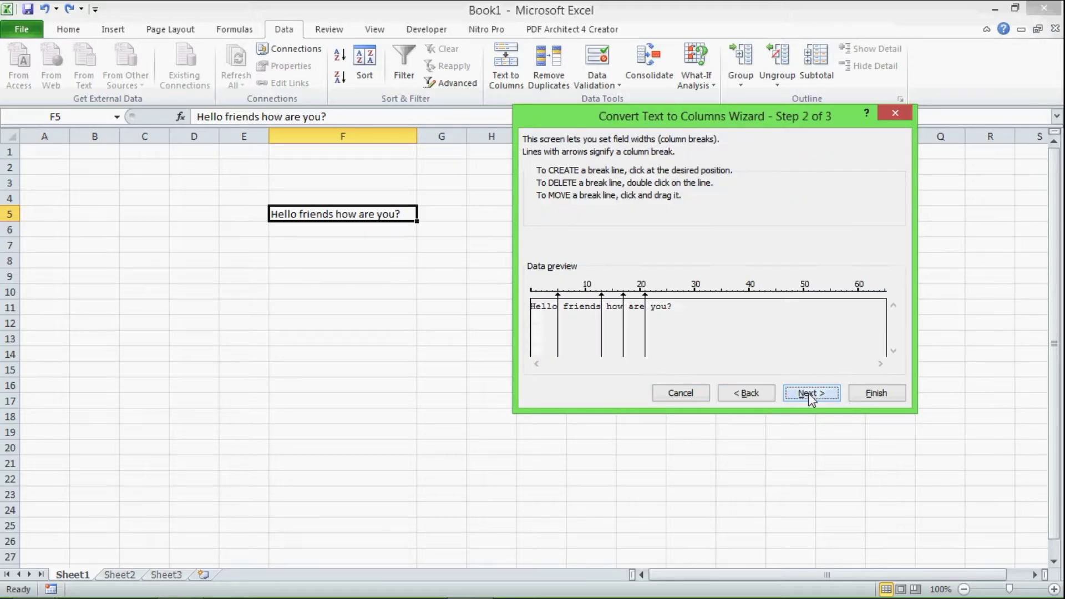
pyautogui.click(560, 300)
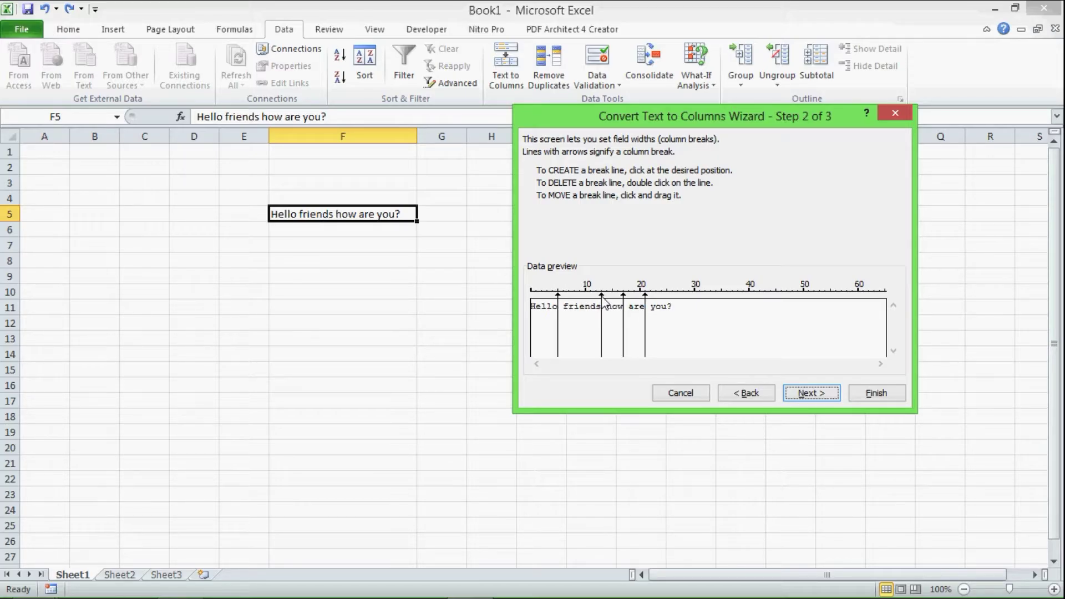
pyautogui.moveTo(602, 302)
pyautogui.mouseDown()
pyautogui.moveTo(590, 302)
pyautogui.moveTo(601, 297)
pyautogui.mouseUp()
pyautogui.click(825, 394)
pyautogui.click(860, 394)
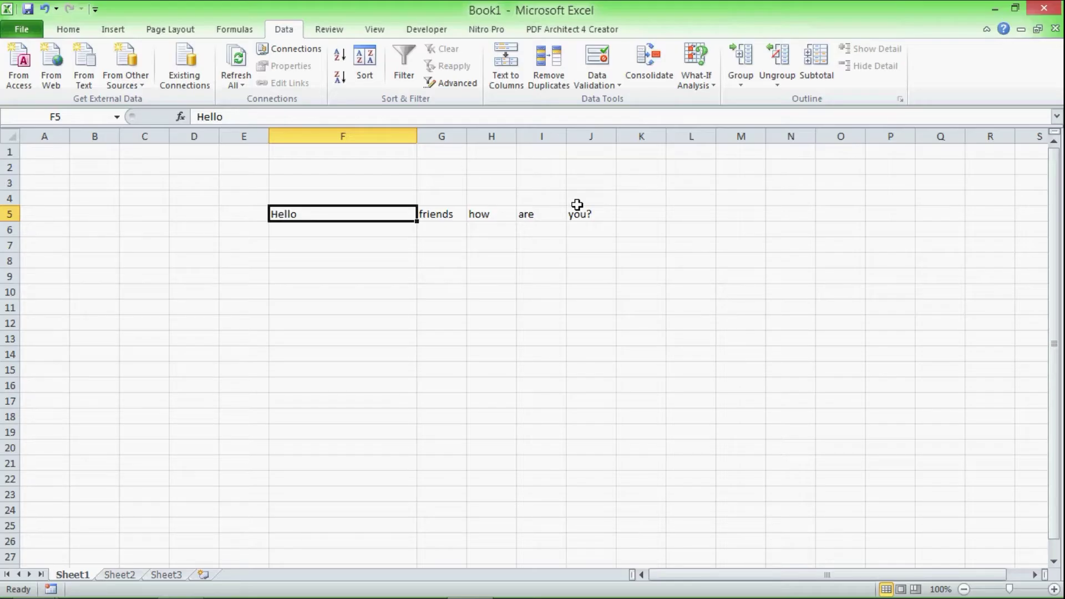
# - Undo the split, fill the sentence through F5:K18, and widen column G to show it
pyautogui.hotkey('ctrl', 'z')
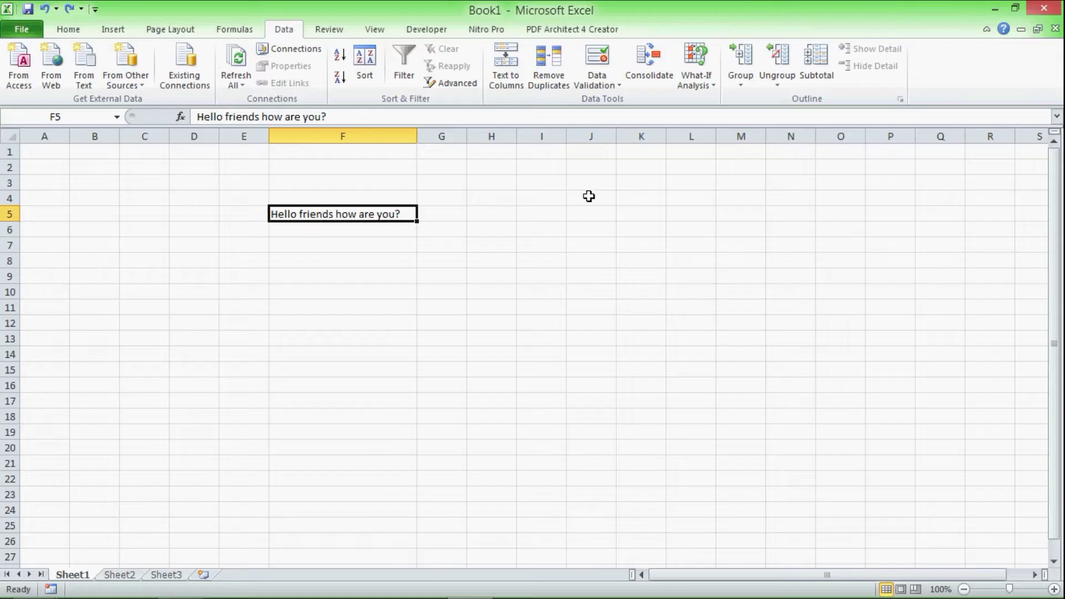
pyautogui.moveTo(418, 221); pyautogui.dragTo(431, 430)
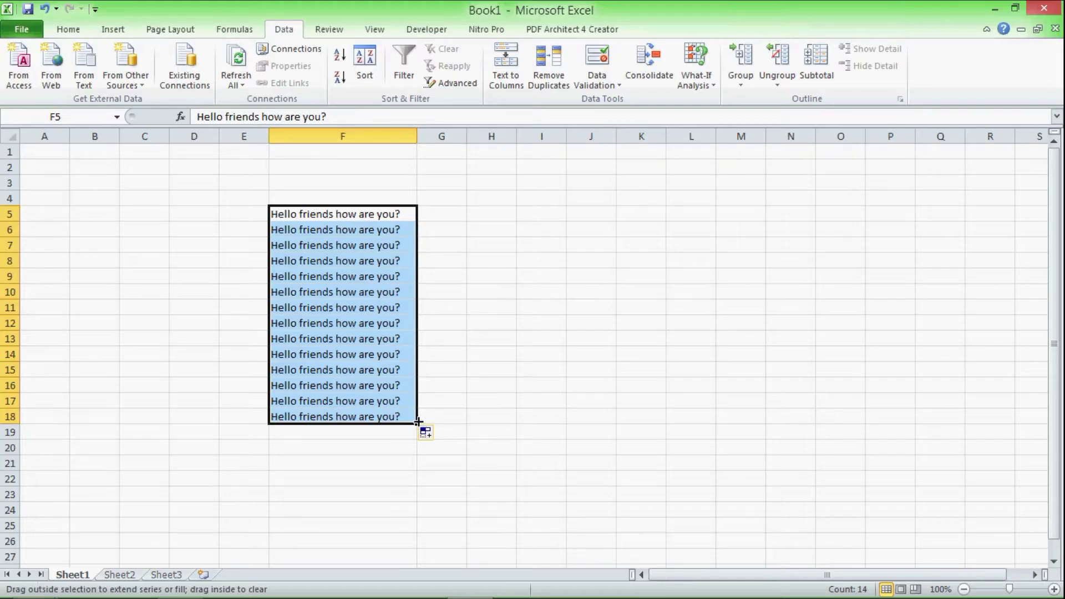
pyautogui.moveTo(417, 424); pyautogui.dragTo(660, 422)
pyautogui.click(826, 357)
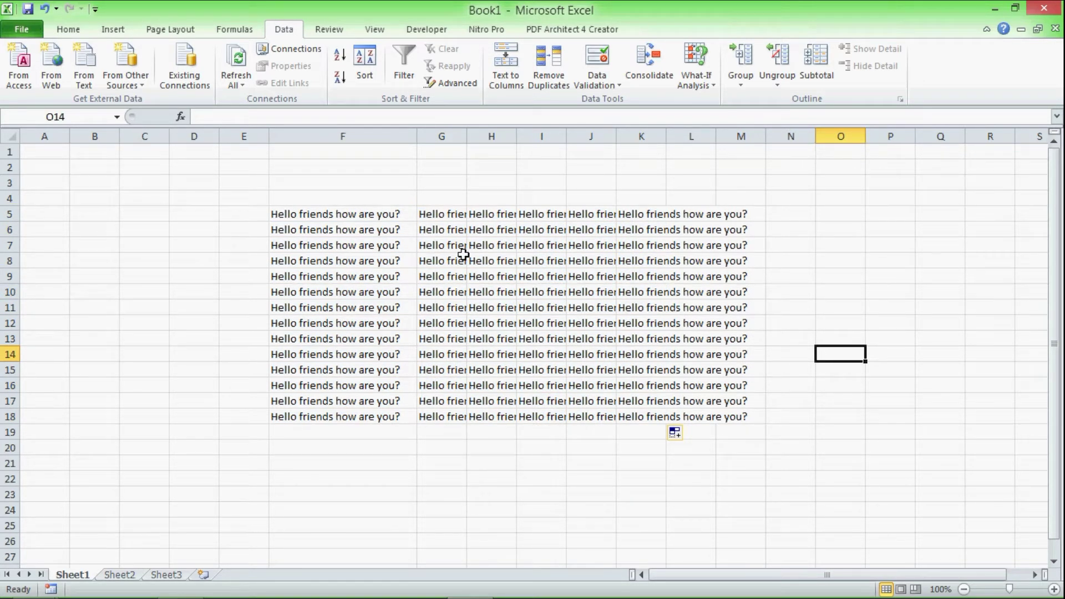
pyautogui.moveTo(470, 134); pyautogui.dragTo(752, 143)
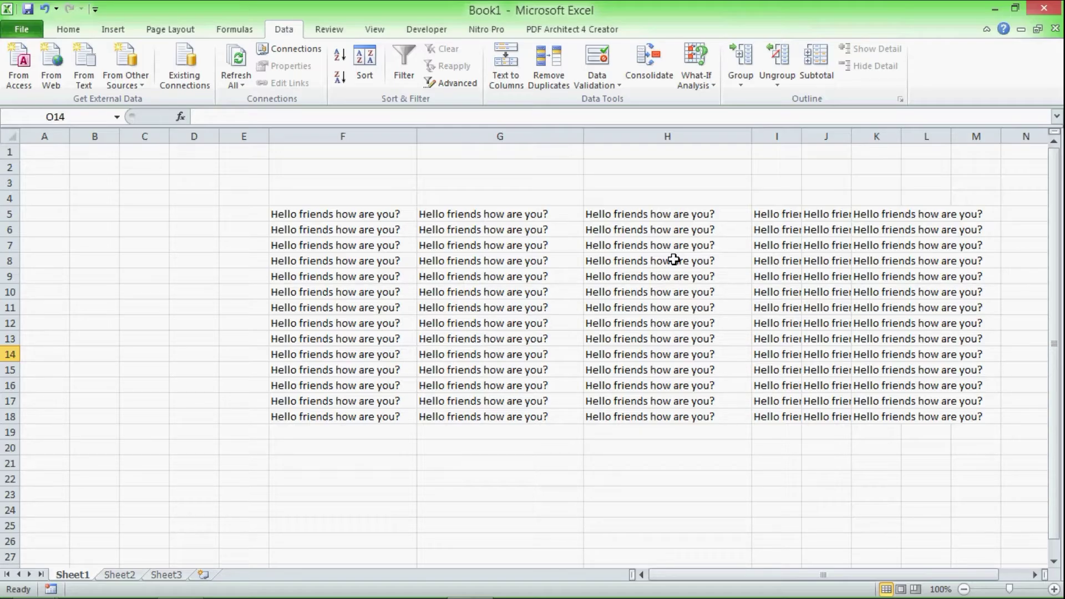
pyautogui.hotkey('ctrl', 'a')
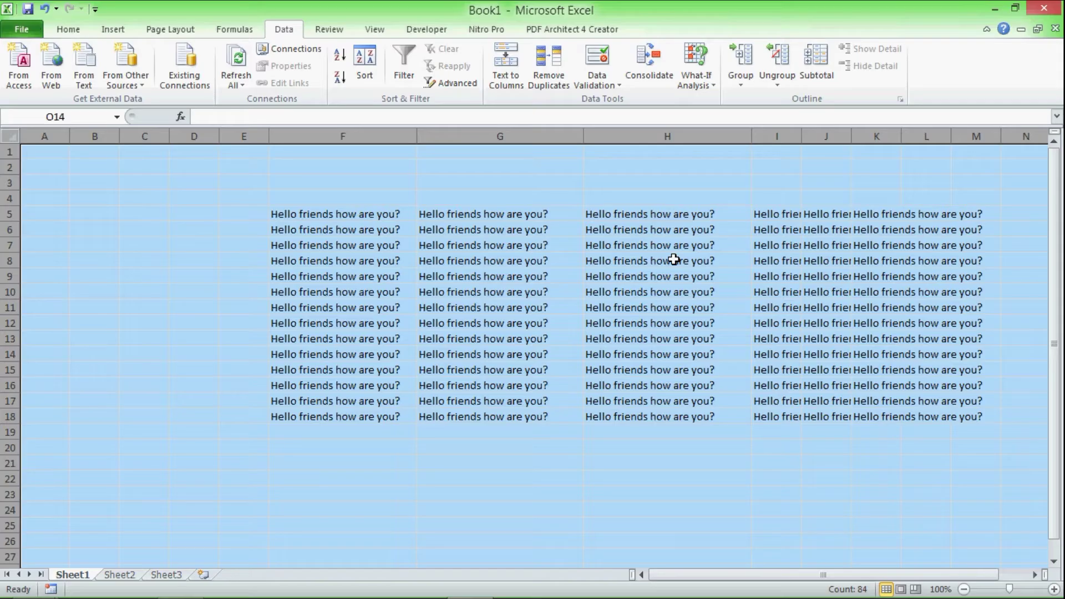
# - Select the block of repeated sentences and open Remove Duplicates with columns F–K checked
pyautogui.click(541, 212)
pyautogui.moveTo(291, 202)
pyautogui.mouseDown()
pyautogui.moveTo(516, 417)
pyautogui.moveTo(968, 422)
pyautogui.mouseUp()
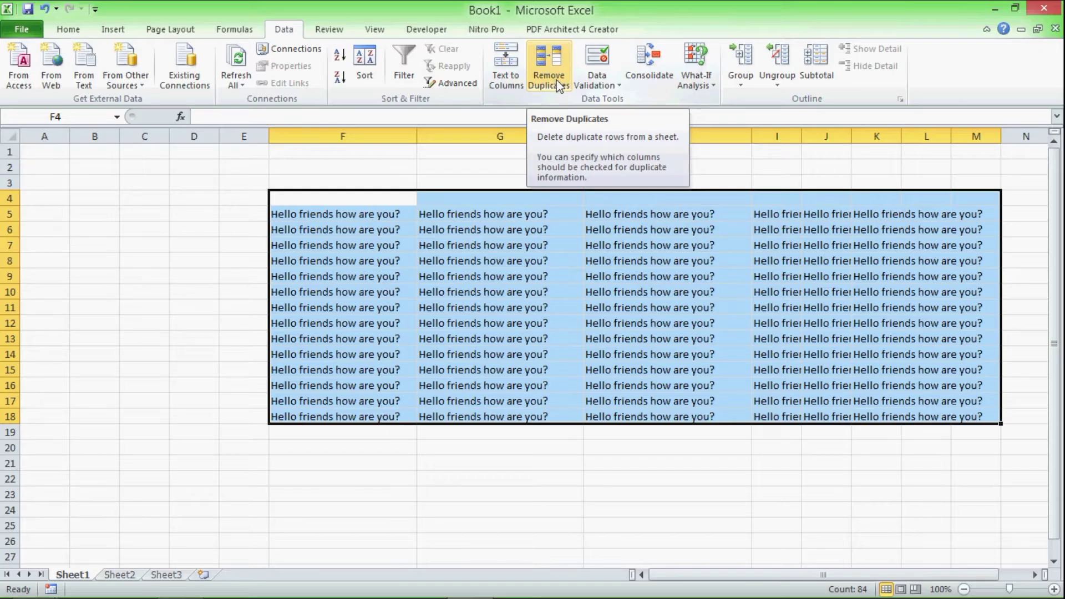
pyautogui.click(559, 86)
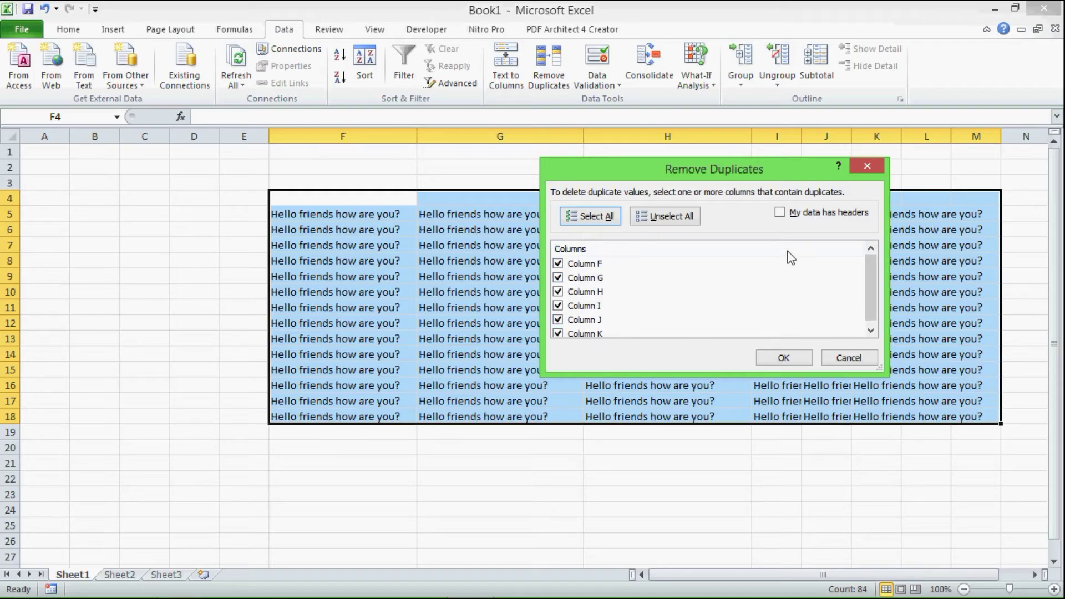
# - Confirm Remove Duplicates across all columns and dismiss the summary message
pyautogui.click(790, 358)
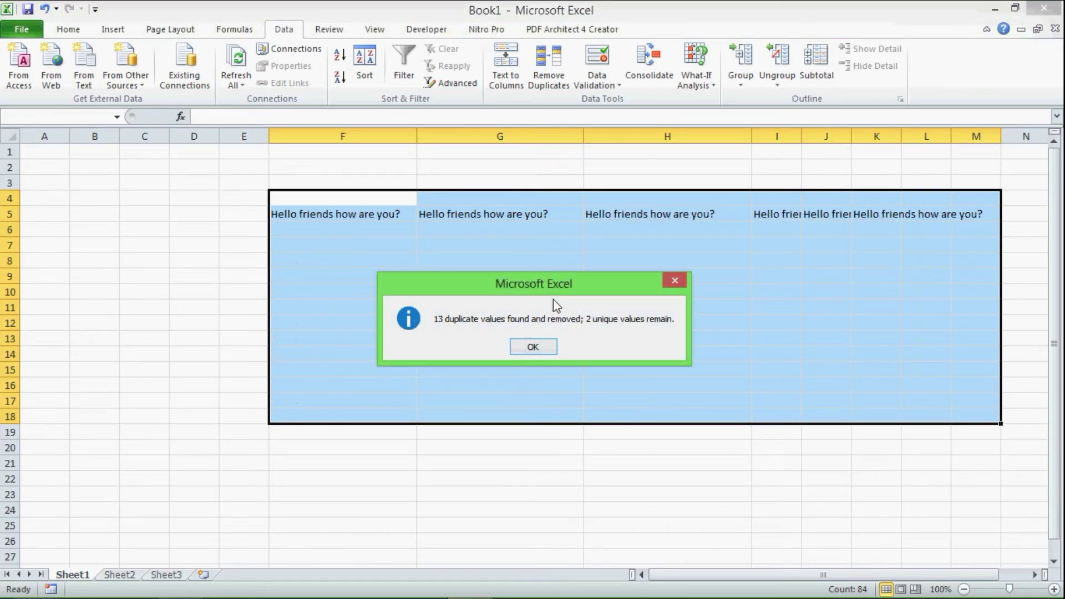
pyautogui.click(533, 348)
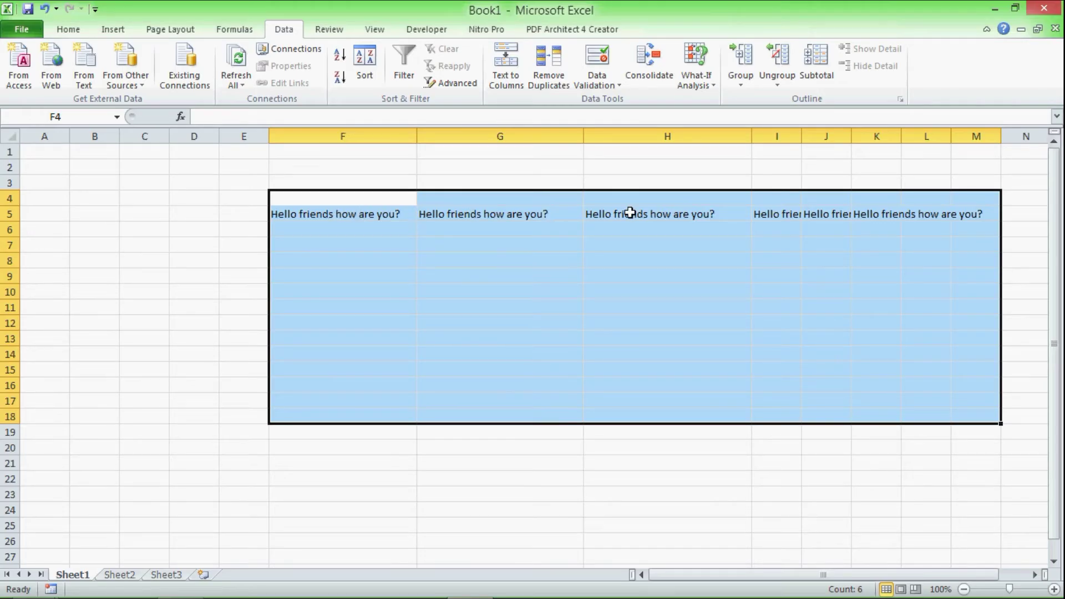
pyautogui.click(750, 175)
# - Select the emptied cells below row 5 and the remaining sentence row to verify the result
pyautogui.moveTo(338, 225); pyautogui.dragTo(355, 375)
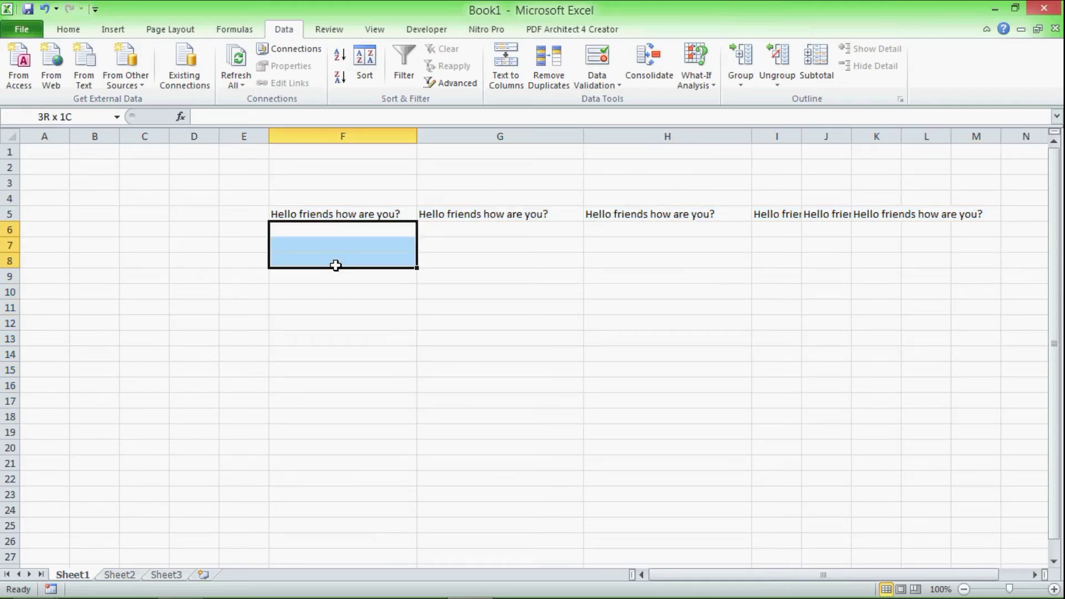
pyautogui.moveTo(471, 227); pyautogui.dragTo(487, 374)
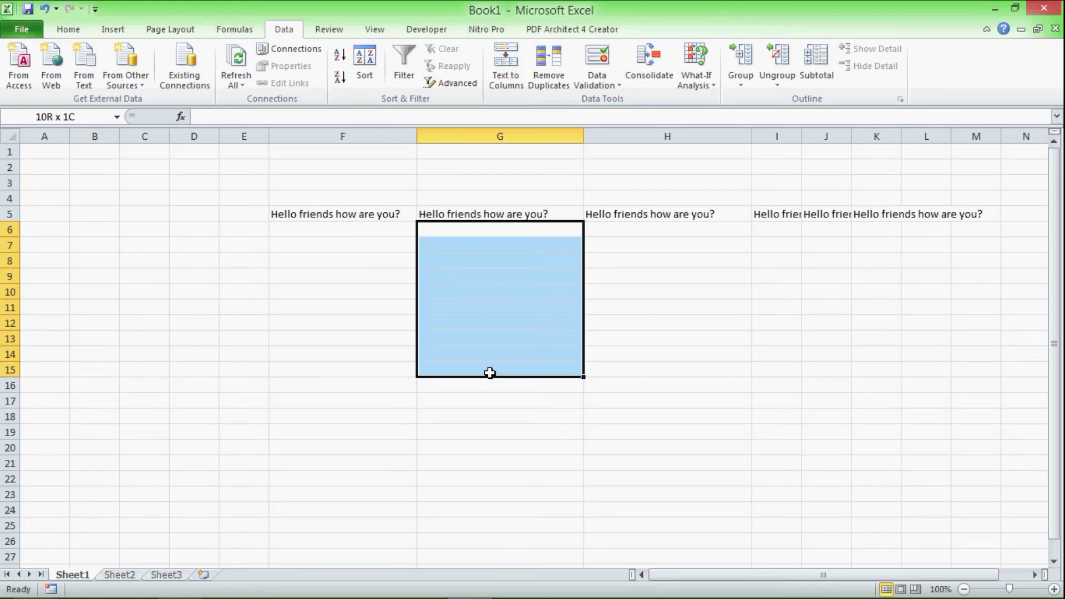
pyautogui.moveTo(625, 233); pyautogui.dragTo(671, 383)
pyautogui.click(452, 315)
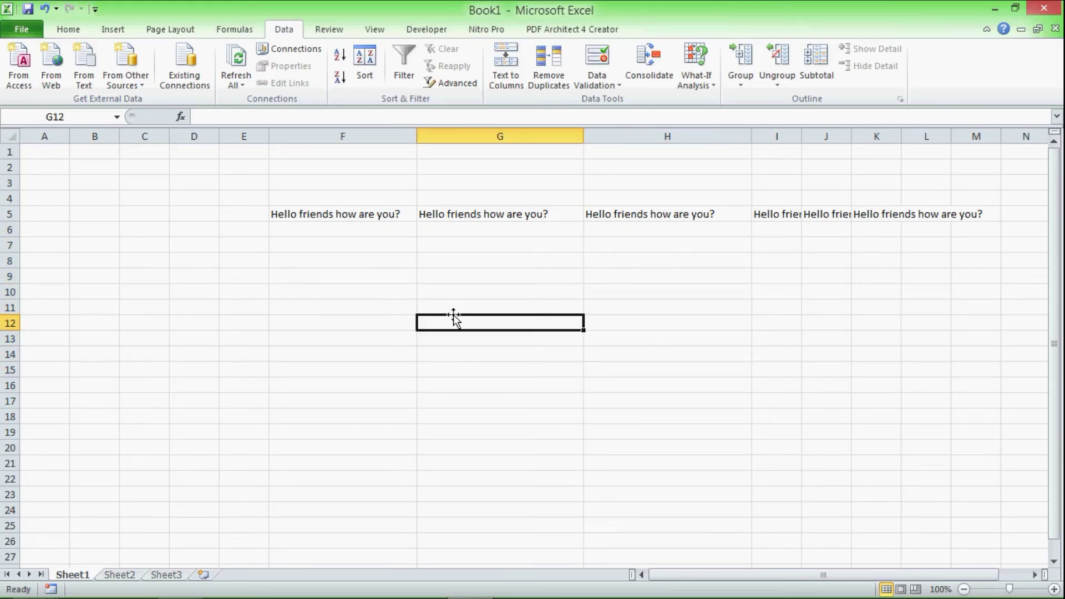
pyautogui.moveTo(322, 213); pyautogui.dragTo(956, 214)
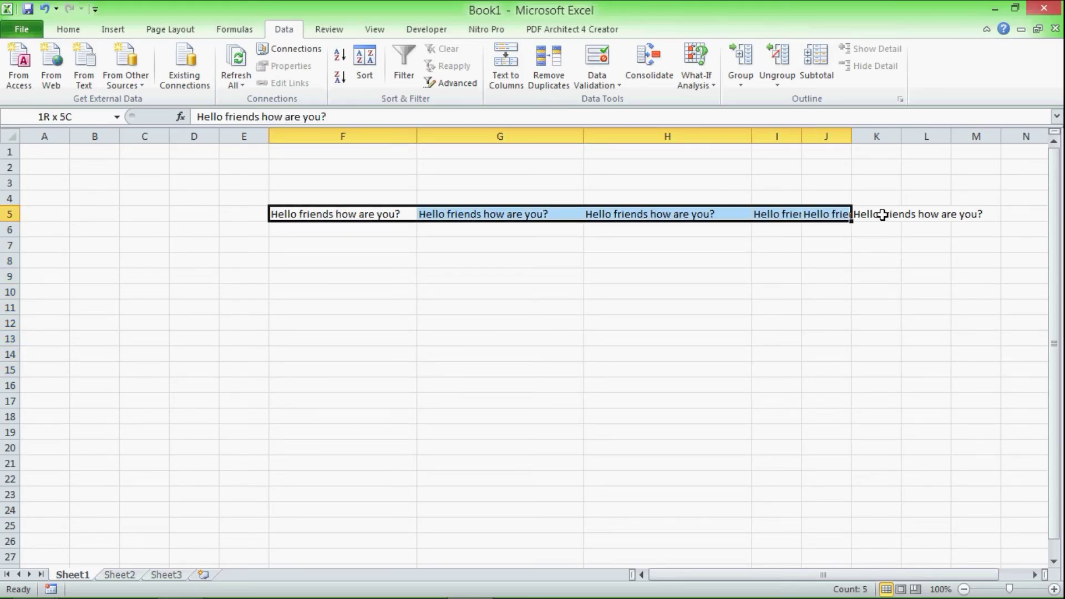
pyautogui.moveTo(955, 214); pyautogui.dragTo(403, 358)
pyautogui.click(447, 327)
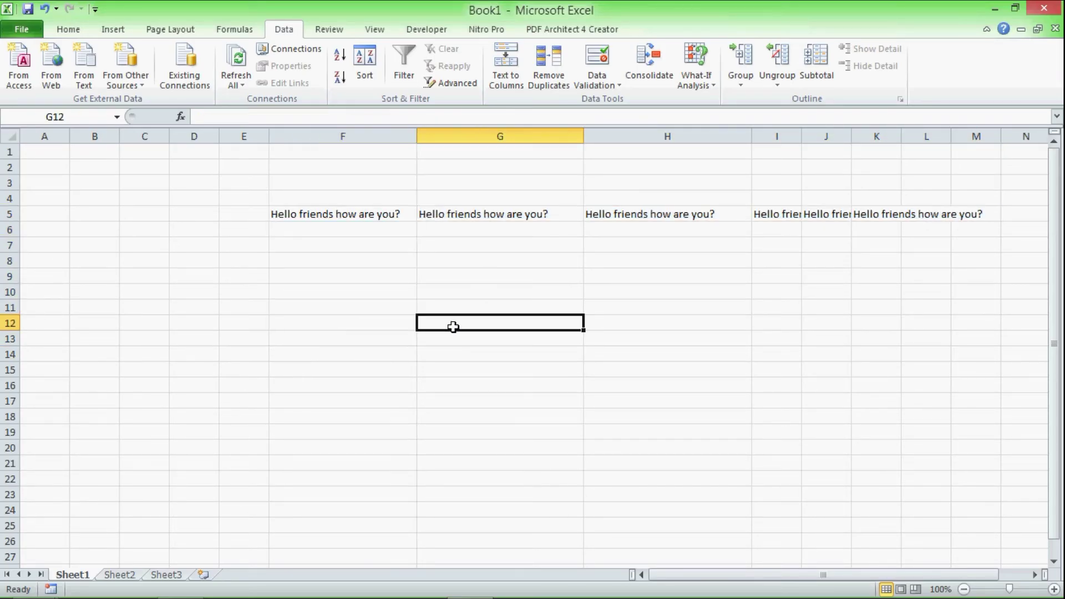